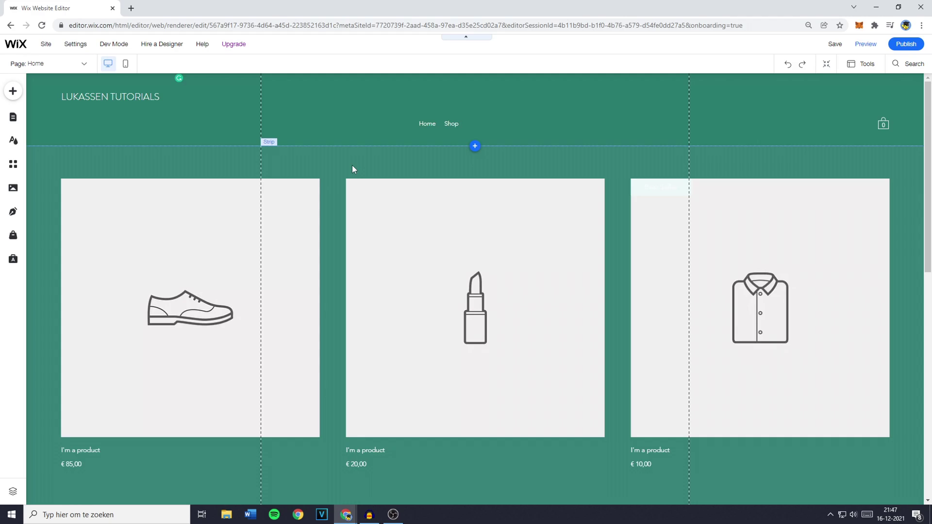
- Open the Add panel and browse the Members, Image, List and Box elements
{"action": "scroll", "coordinate": [351, 166], "scroll_direction": "down", "scroll_amount": 10}
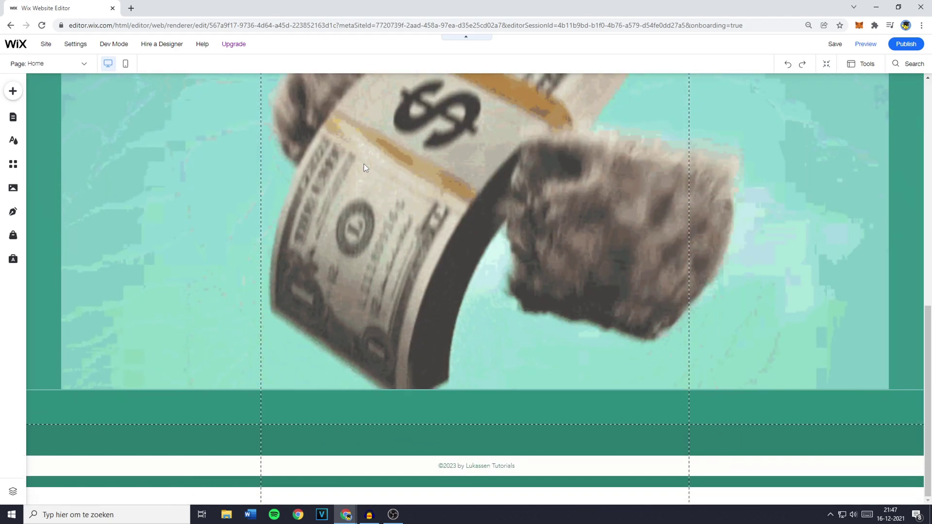
{"action": "scroll", "coordinate": [372, 235], "scroll_direction": "up", "scroll_amount": 10}
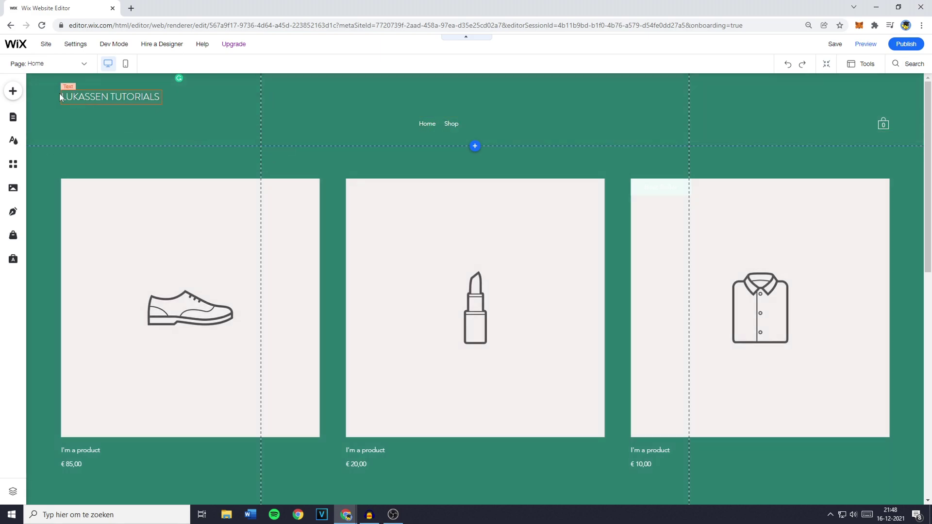
{"action": "left_click", "coordinate": [12, 92]}
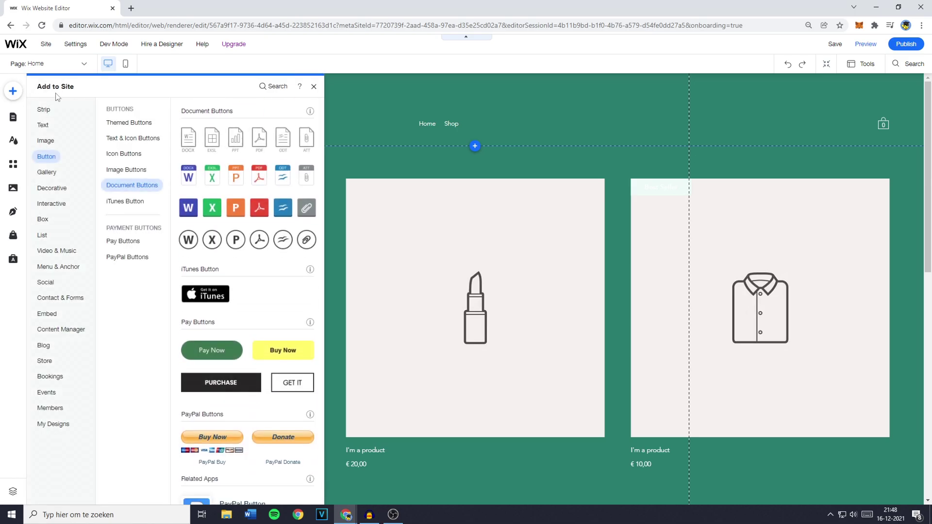
{"action": "left_click", "coordinate": [47, 409]}
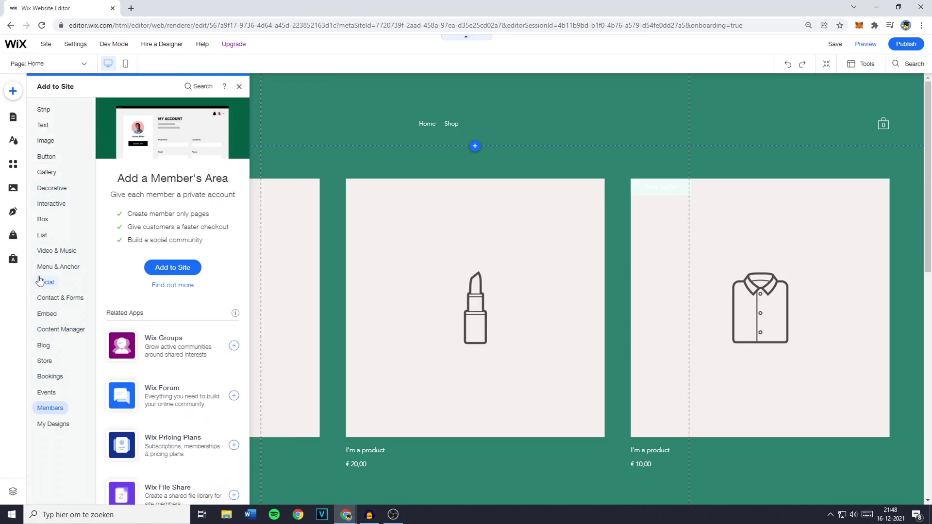
{"action": "left_click", "coordinate": [46, 141]}
{"action": "left_click", "coordinate": [43, 234]}
{"action": "left_click", "coordinate": [43, 219]}
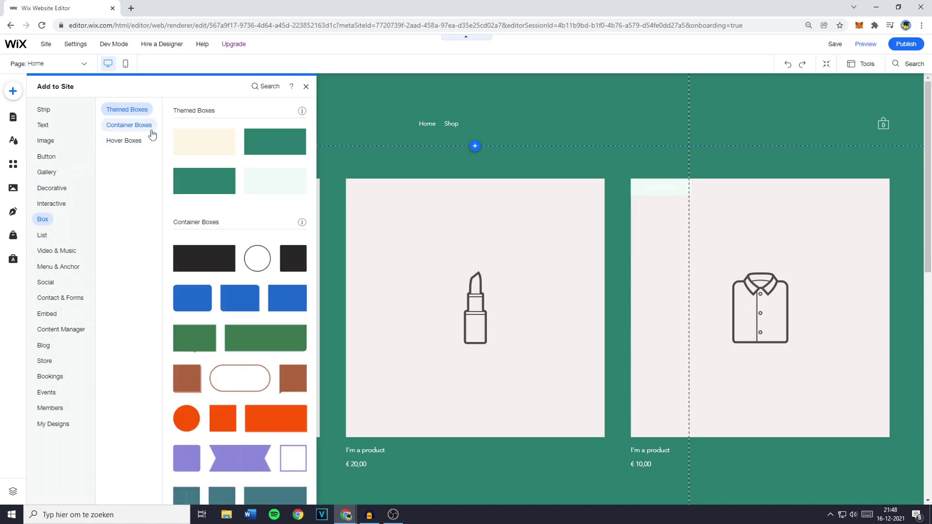
- Search for 'pdf viewer', add the PDF Viewer app from the App Market, and save
{"action": "left_click", "coordinate": [273, 88]}
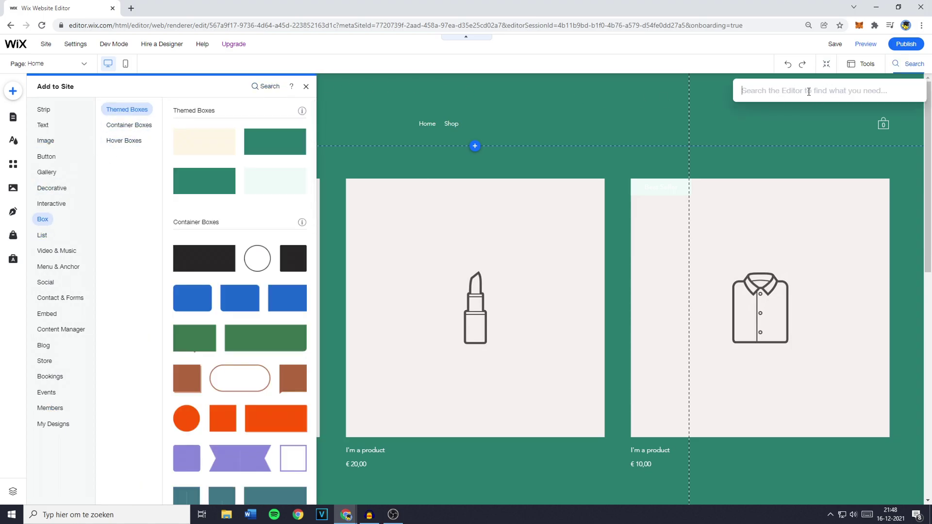
{"action": "type", "text": "pdf viewer"}
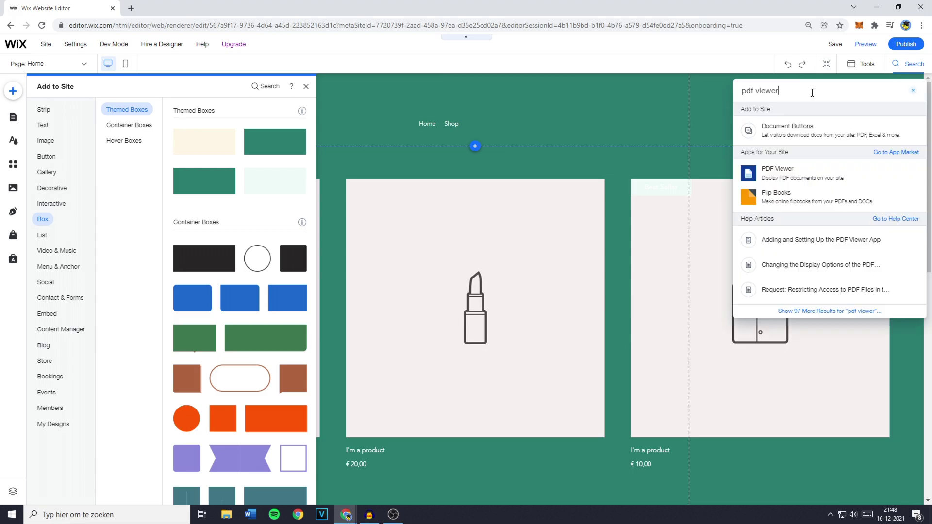
{"action": "mouse_move", "coordinate": [802, 172]}
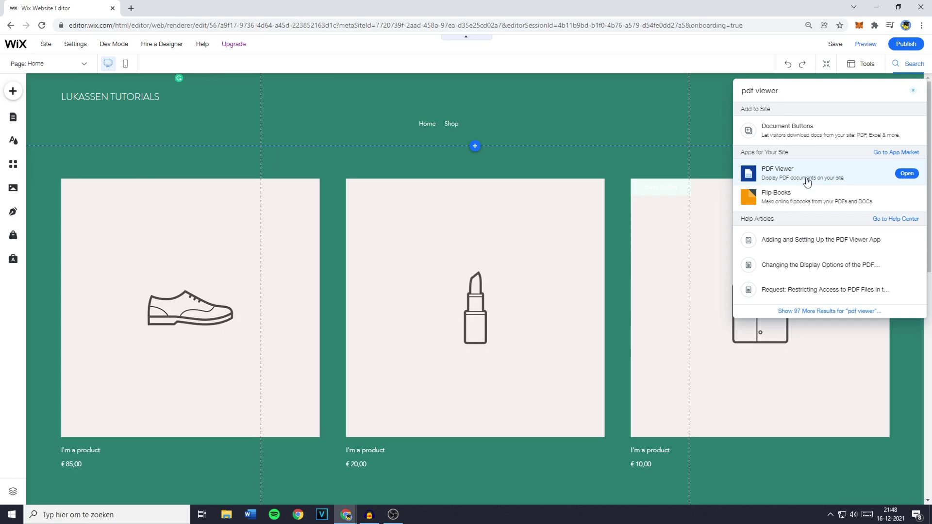
{"action": "left_click", "coordinate": [814, 175]}
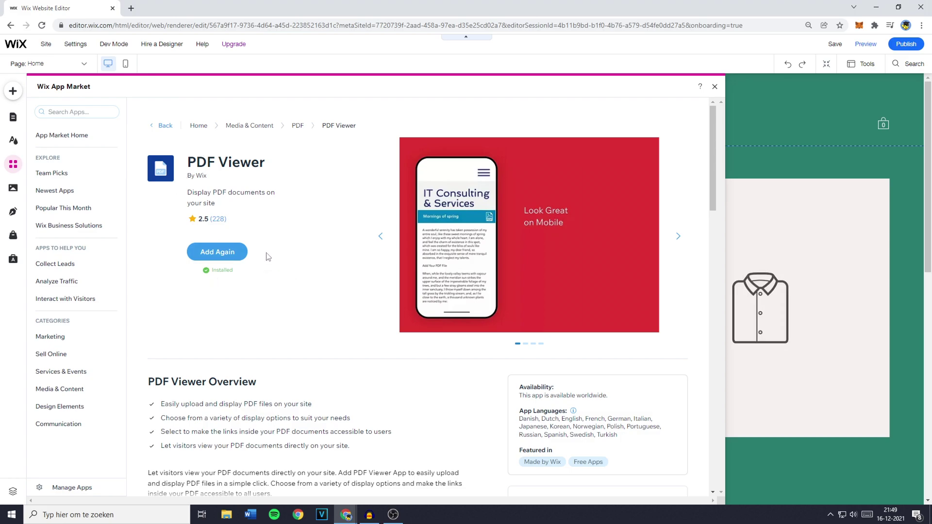
{"action": "left_click", "coordinate": [214, 253]}
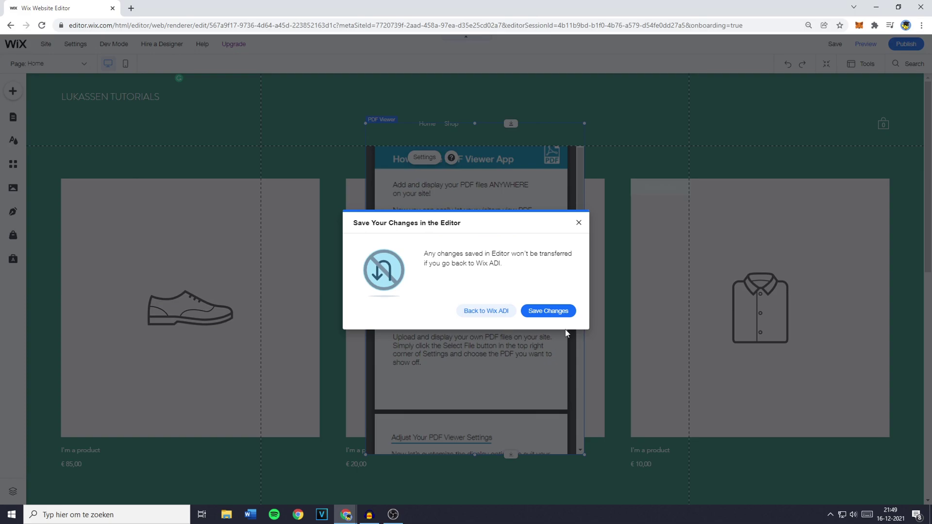
{"action": "left_click", "coordinate": [558, 313]}
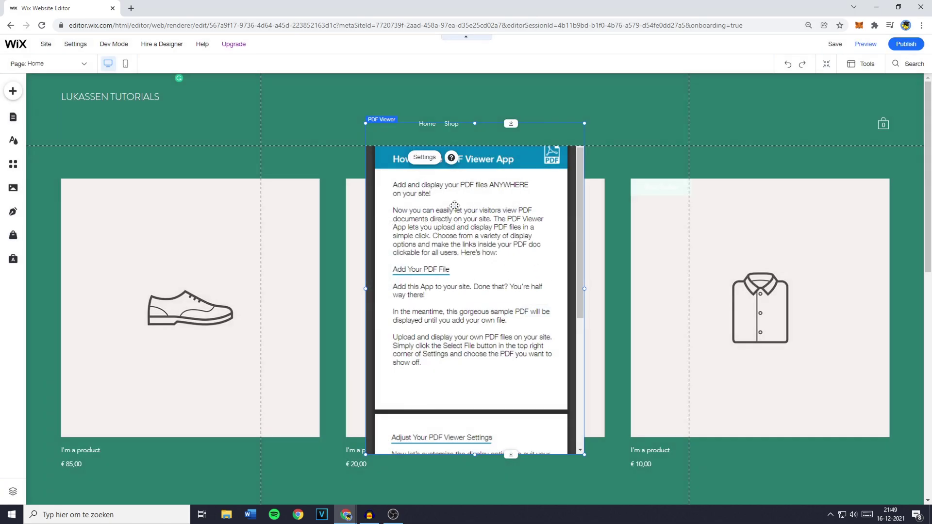
- Drag the PDF Viewer above the footer, widen it left and right, and centre it
{"action": "left_click_drag", "start_coordinate": [454, 205], "coordinate": [505, 412]}
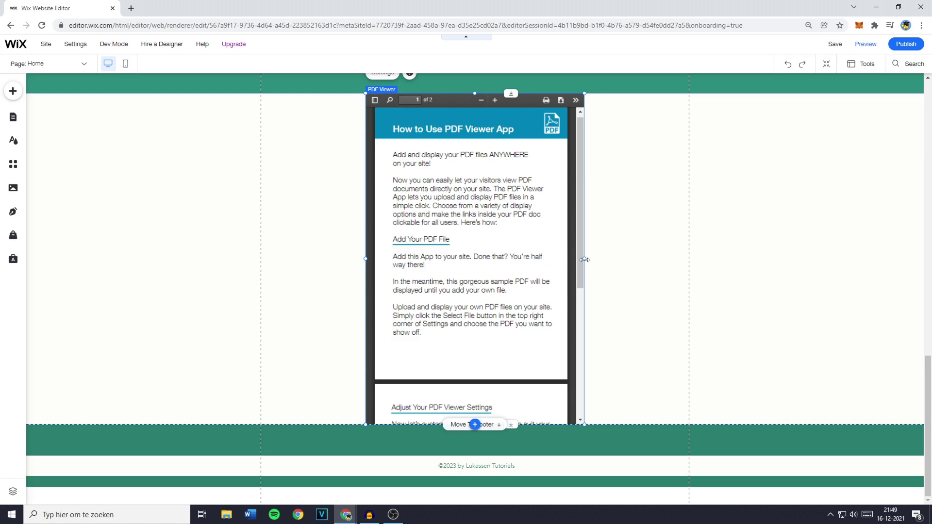
{"action": "left_click_drag", "start_coordinate": [585, 260], "coordinate": [675, 260]}
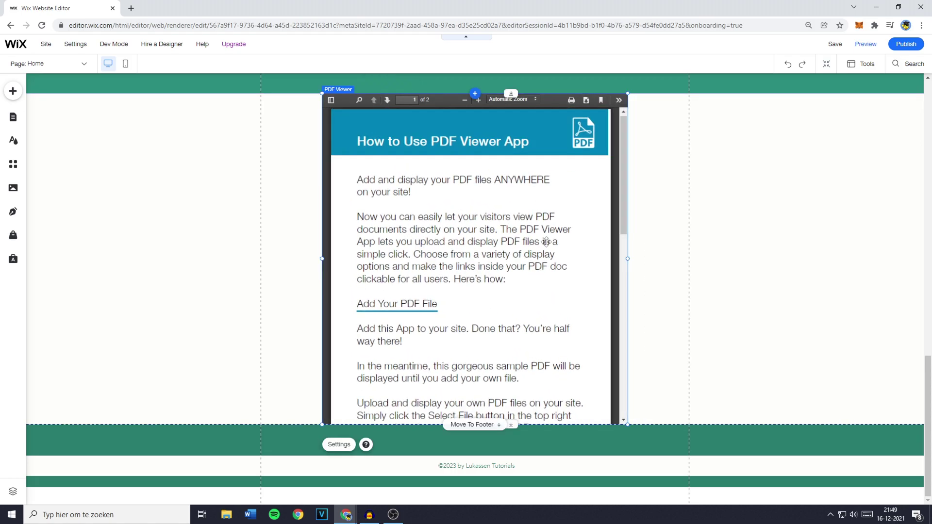
{"action": "left_click_drag", "start_coordinate": [324, 259], "coordinate": [287, 259]}
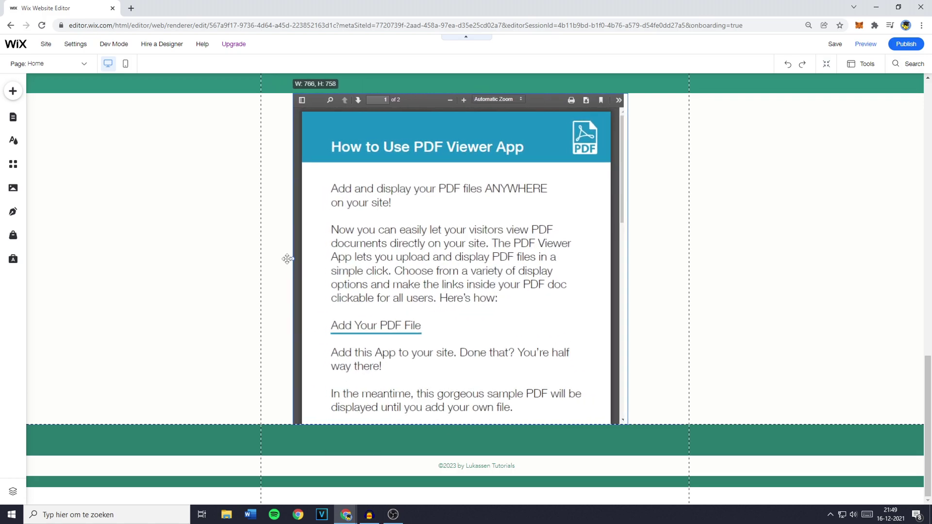
{"action": "left_click_drag", "start_coordinate": [417, 216], "coordinate": [432, 219]}
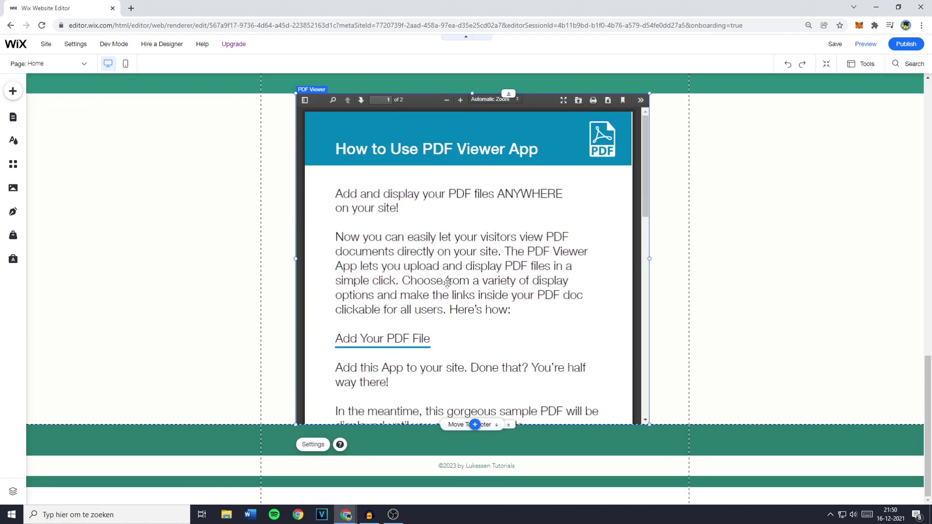
- Open the PDF Viewer's settings and Upload PDF, then close Choose a Doc without a file
{"action": "left_click", "coordinate": [444, 268]}
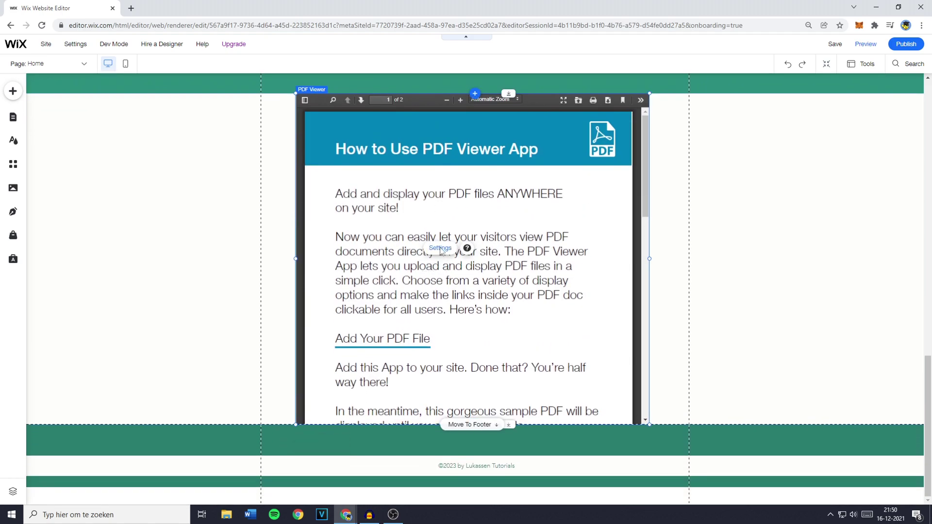
{"action": "left_click", "coordinate": [441, 249]}
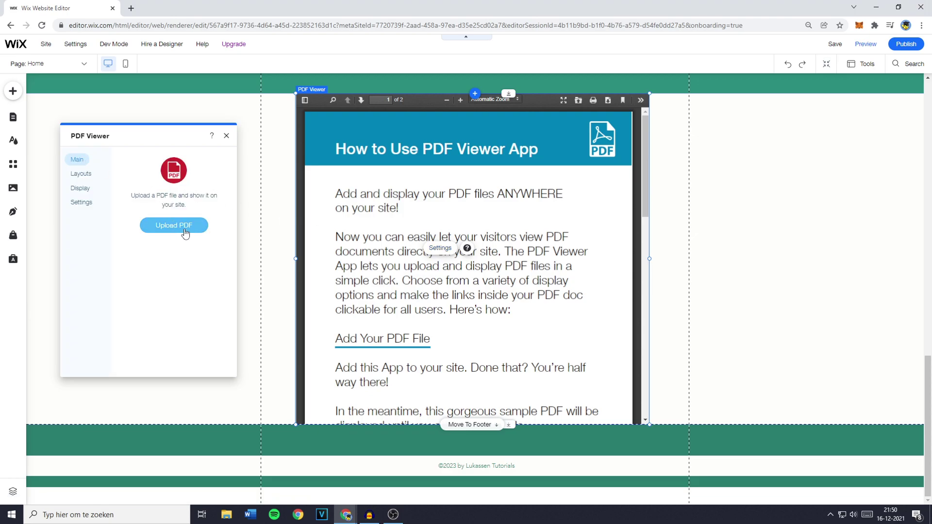
{"action": "left_click", "coordinate": [180, 224]}
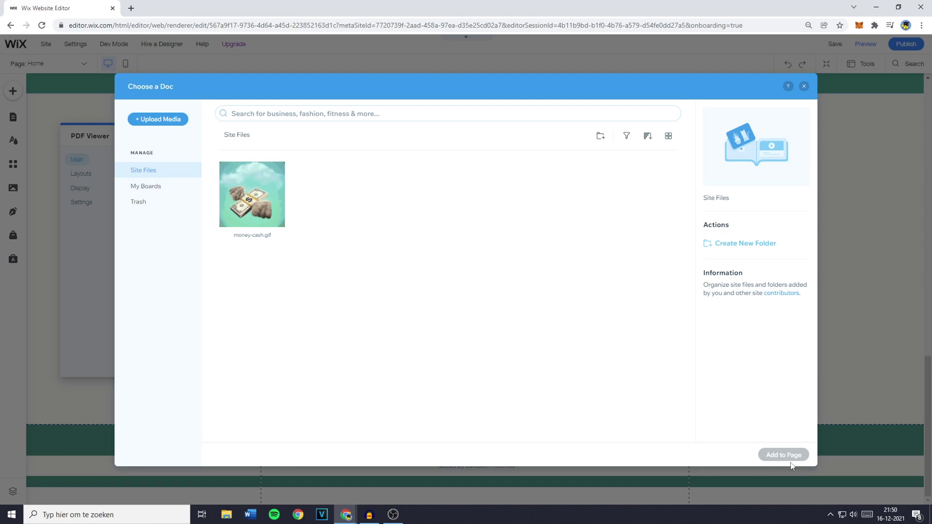
{"action": "left_click", "coordinate": [804, 85]}
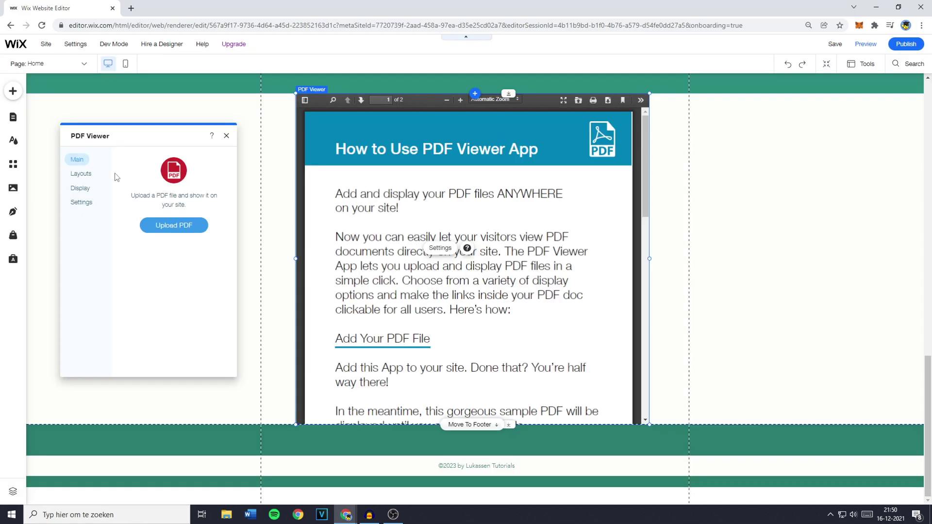
- Try the small thumbnail layout, then widen the PDF Viewer towards the right
{"action": "left_click", "coordinate": [83, 176]}
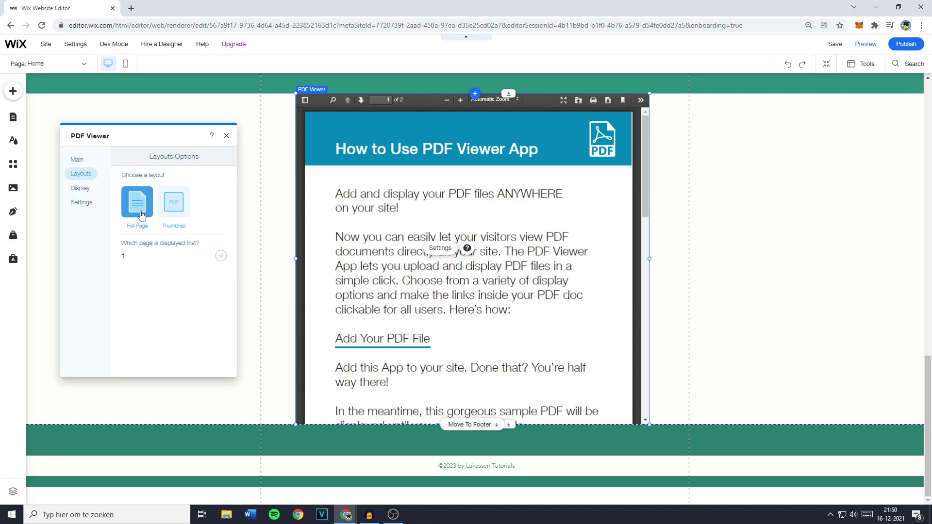
{"action": "left_click", "coordinate": [174, 202]}
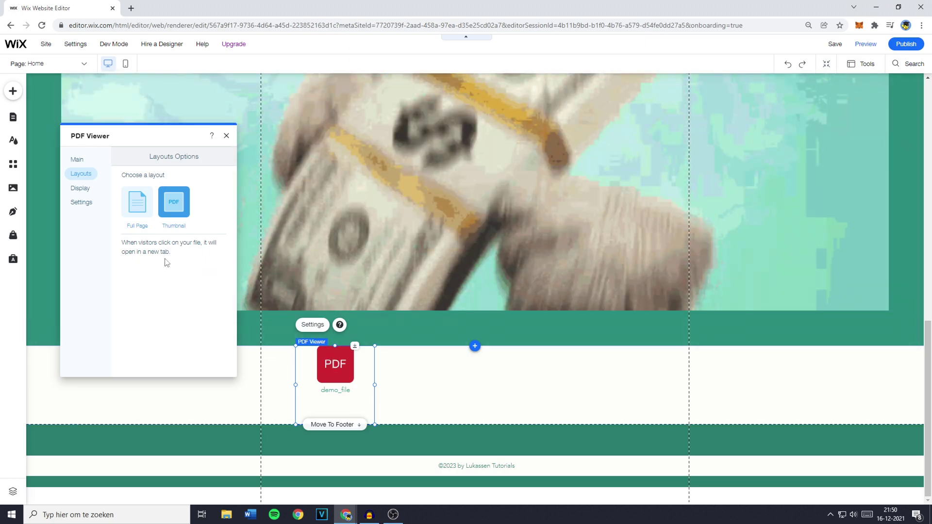
{"action": "left_click", "coordinate": [80, 189]}
{"action": "scroll", "coordinate": [514, 287], "scroll_direction": "down", "scroll_amount": 5}
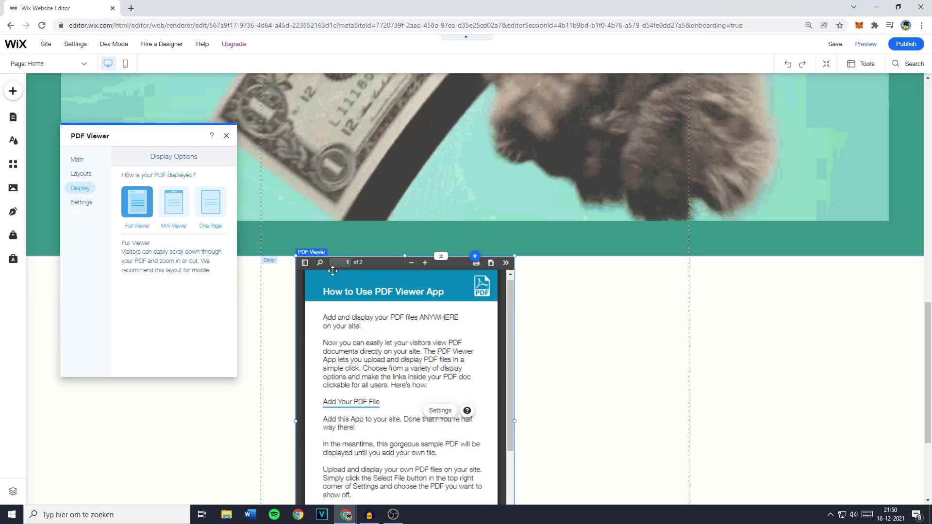
{"action": "left_click_drag", "start_coordinate": [515, 287], "coordinate": [665, 266]}
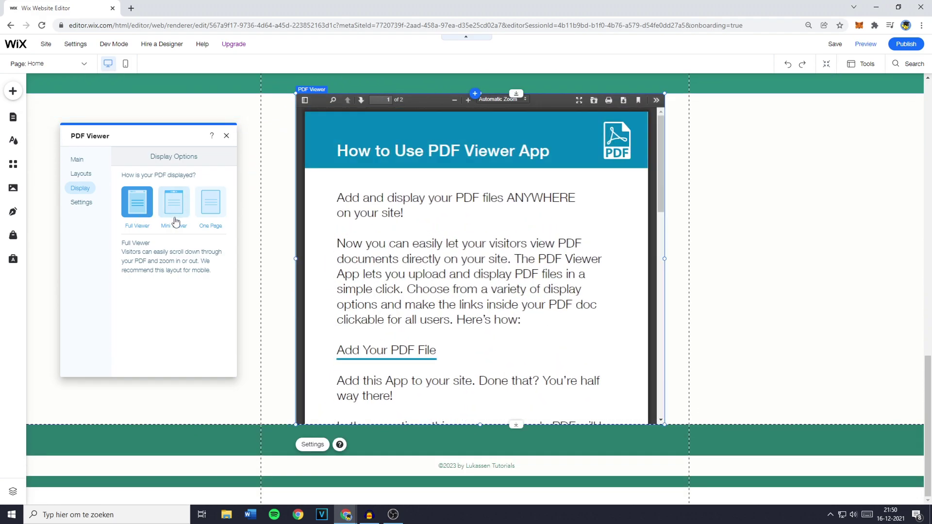
- Try One Page and Mini Viewer, choose Full Viewer display, and centre the viewer
{"action": "left_click", "coordinate": [217, 227]}
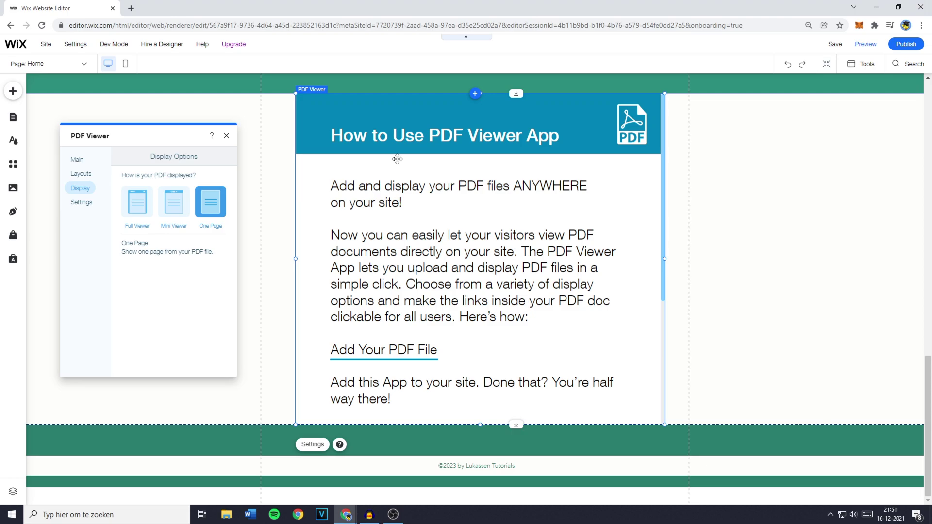
{"action": "left_click", "coordinate": [178, 213]}
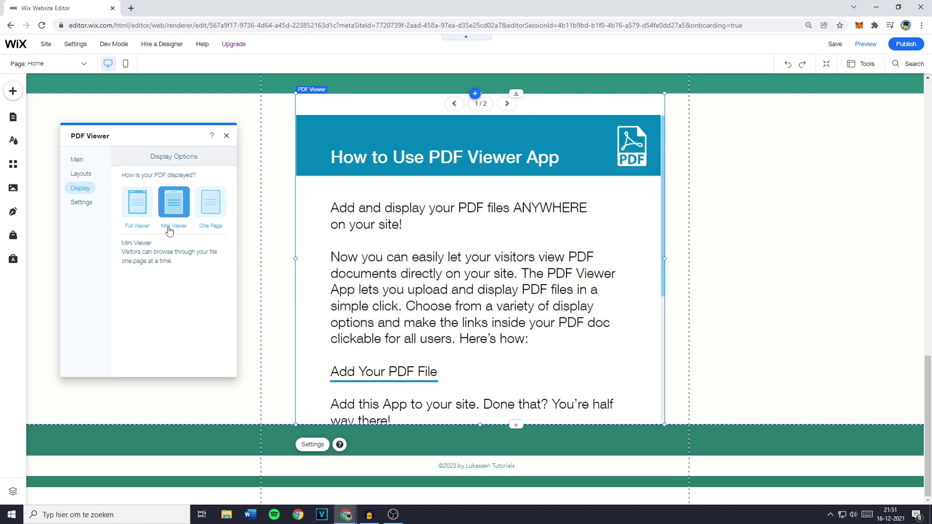
{"action": "left_click", "coordinate": [148, 212]}
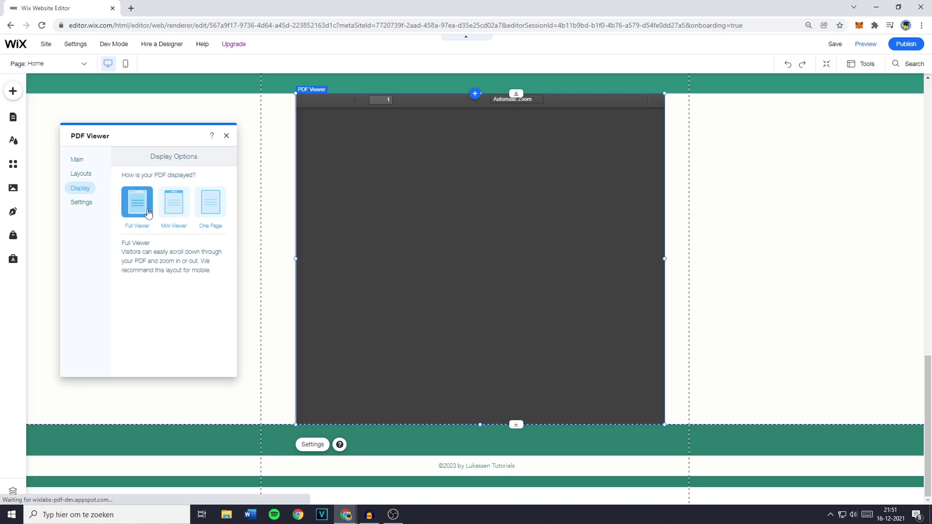
{"action": "left_click_drag", "start_coordinate": [461, 183], "coordinate": [457, 184]}
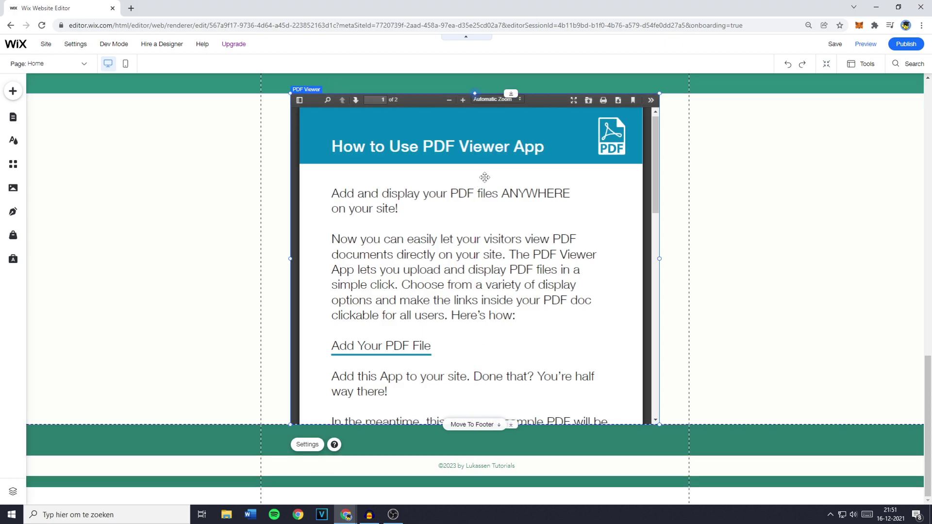
- Review the PDF Viewer's download, print and zoom settings, then close the panel
{"action": "left_click", "coordinate": [464, 261]}
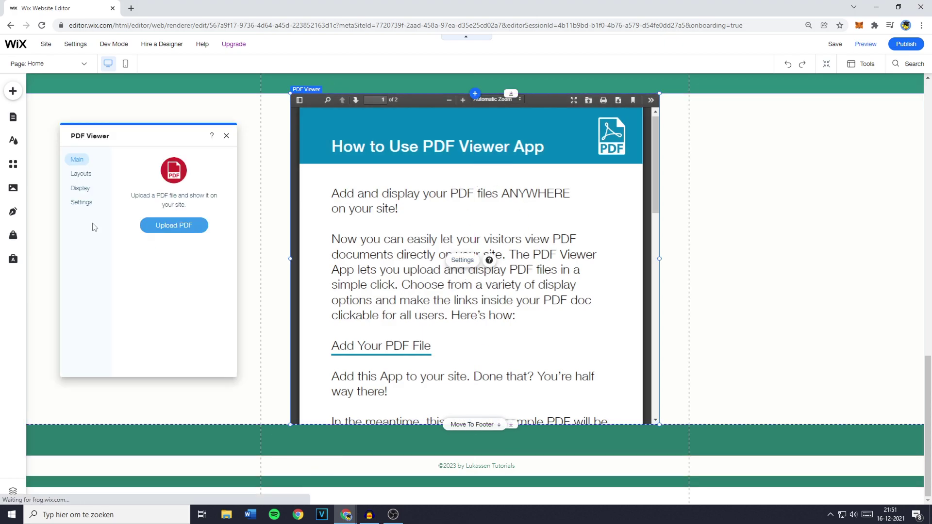
{"action": "left_click", "coordinate": [81, 202]}
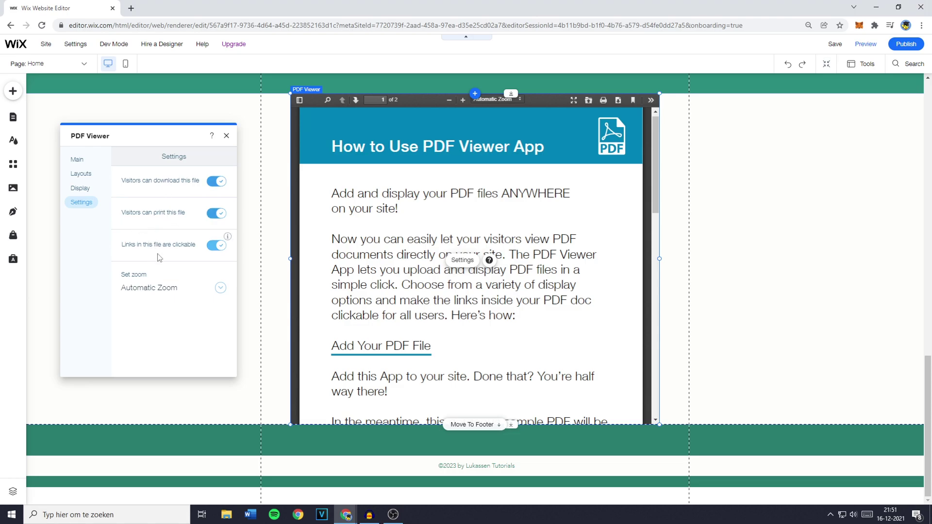
{"action": "left_click", "coordinate": [227, 135]}
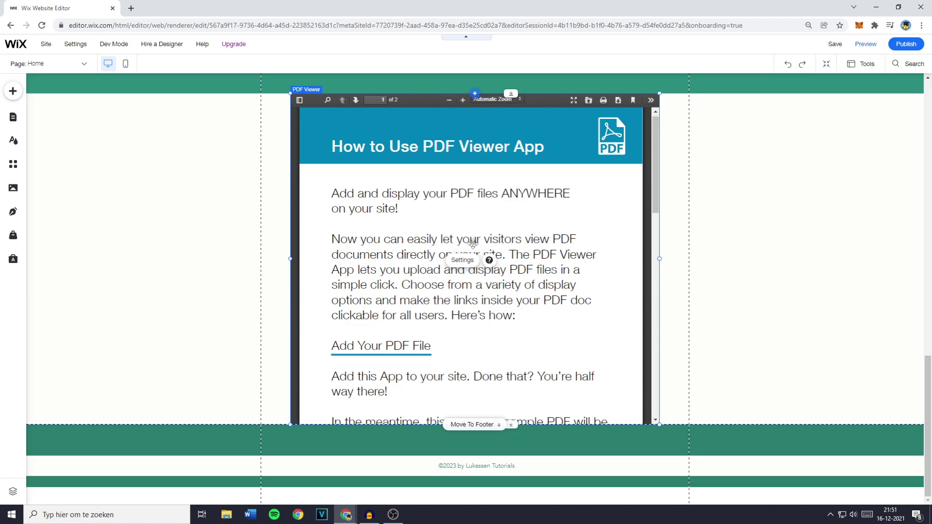
- Stretch the PDF Viewer's bottom edge down to roughly 844 × 858
{"action": "left_click", "coordinate": [683, 416]}
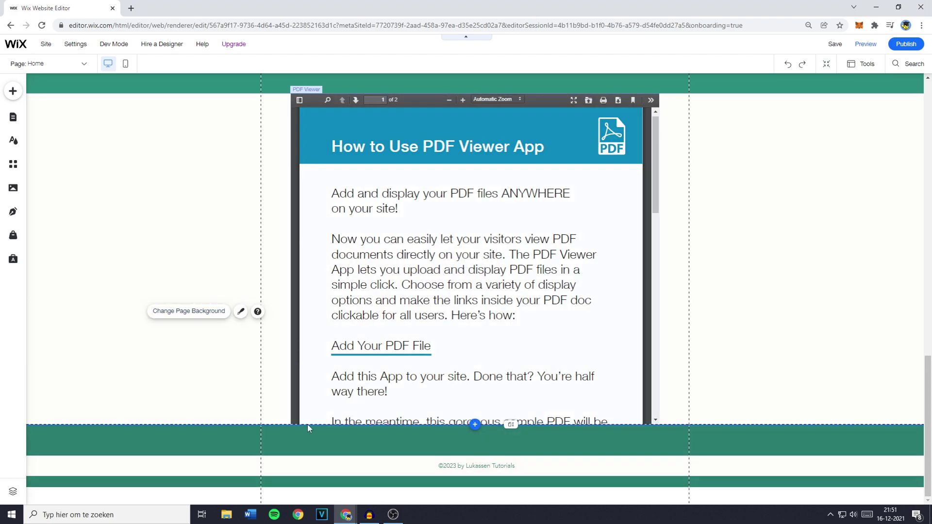
{"action": "left_click", "coordinate": [351, 422]}
{"action": "left_click_drag", "start_coordinate": [330, 424], "coordinate": [387, 426]}
{"action": "scroll", "coordinate": [387, 313], "scroll_direction": "down", "scroll_amount": 1}
{"action": "scroll", "coordinate": [388, 313], "scroll_direction": "up", "scroll_amount": 10}
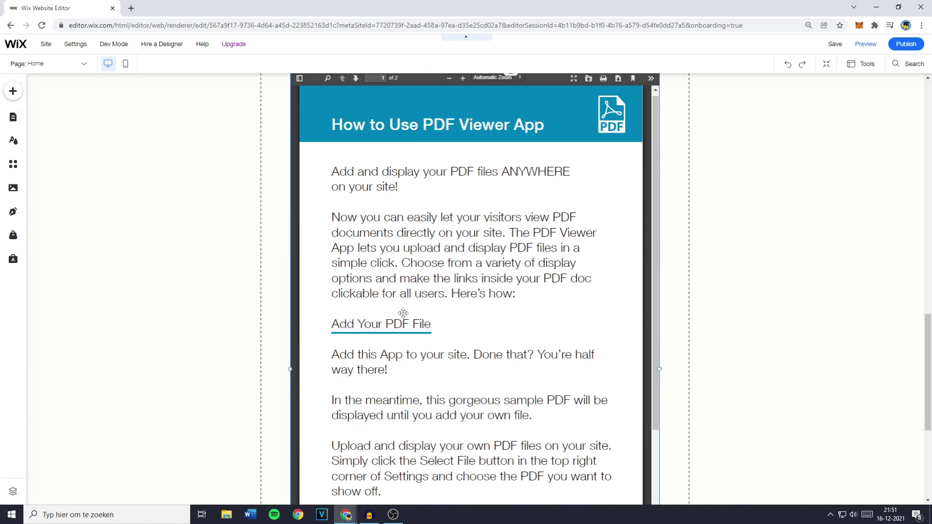
{"action": "scroll", "coordinate": [403, 313], "scroll_direction": "down", "scroll_amount": 10}
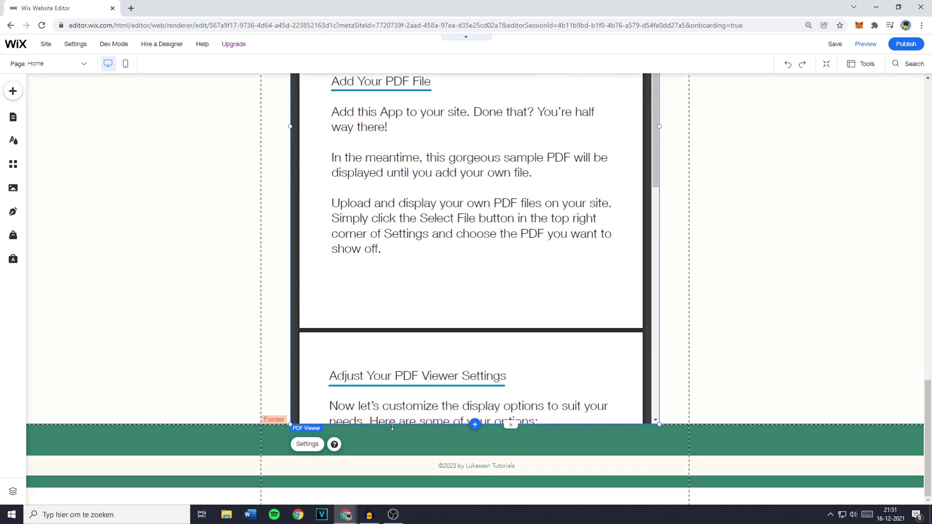
{"action": "left_click_drag", "start_coordinate": [393, 425], "coordinate": [374, 374]}
{"action": "scroll", "coordinate": [374, 374], "scroll_direction": "up", "scroll_amount": 5}
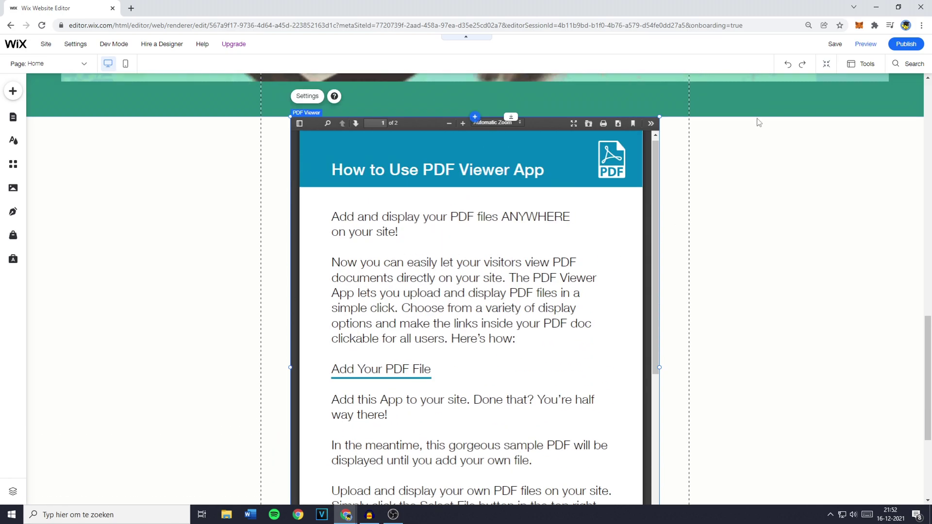
- Save the site, enter Preview, and scroll down to the PDF Viewer
{"action": "left_click", "coordinate": [832, 43]}
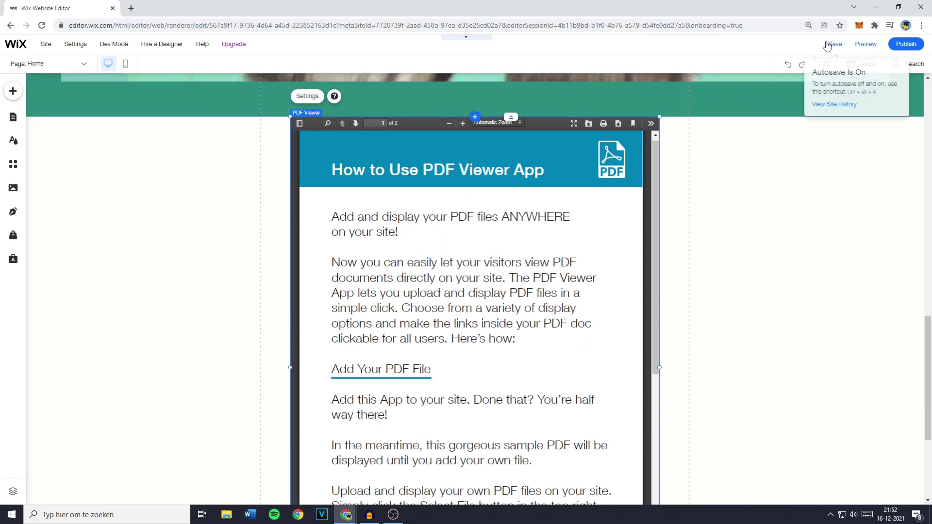
{"action": "left_click", "coordinate": [866, 43]}
{"action": "scroll", "coordinate": [501, 179], "scroll_direction": "up", "scroll_amount": 15}
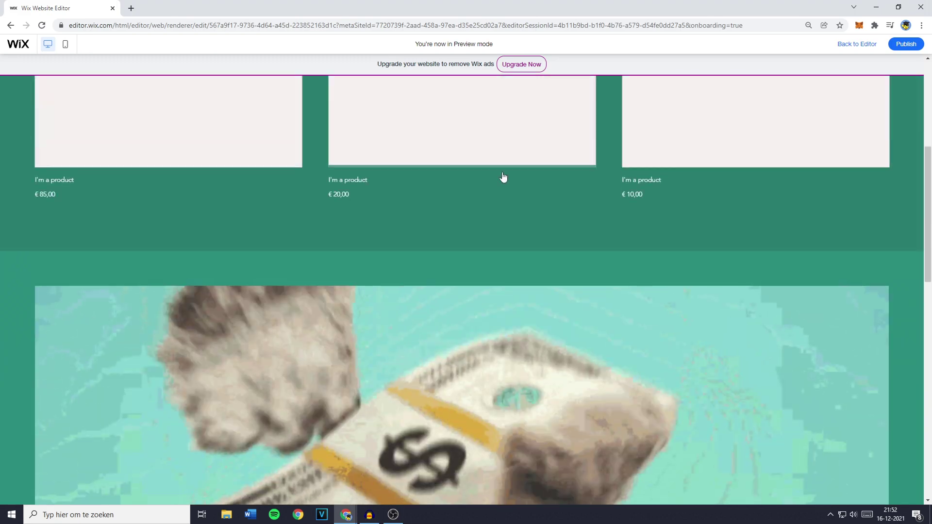
{"action": "scroll", "coordinate": [501, 168], "scroll_direction": "down", "scroll_amount": 7}
{"action": "scroll", "coordinate": [501, 173], "scroll_direction": "down", "scroll_amount": 10}
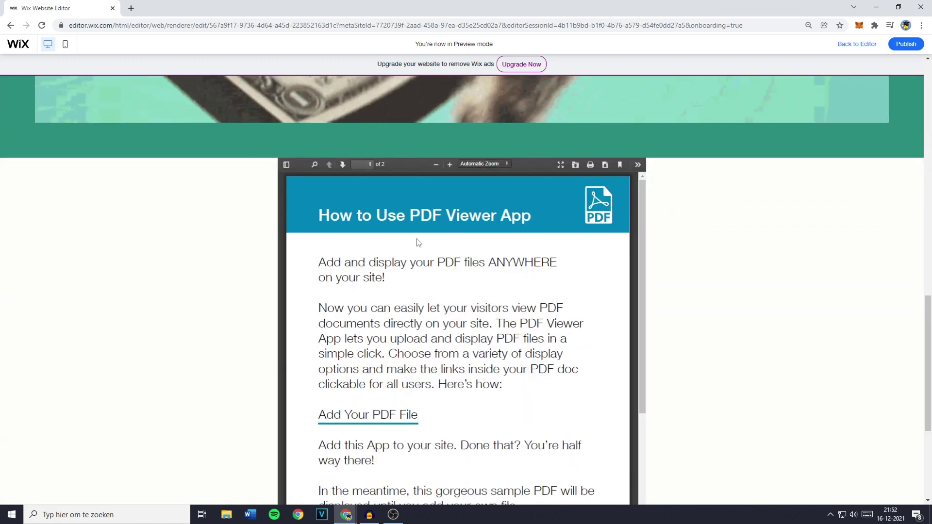
{"action": "scroll", "coordinate": [450, 213], "scroll_direction": "down", "scroll_amount": 3}
{"action": "scroll", "coordinate": [450, 213], "scroll_direction": "down", "scroll_amount": 6}
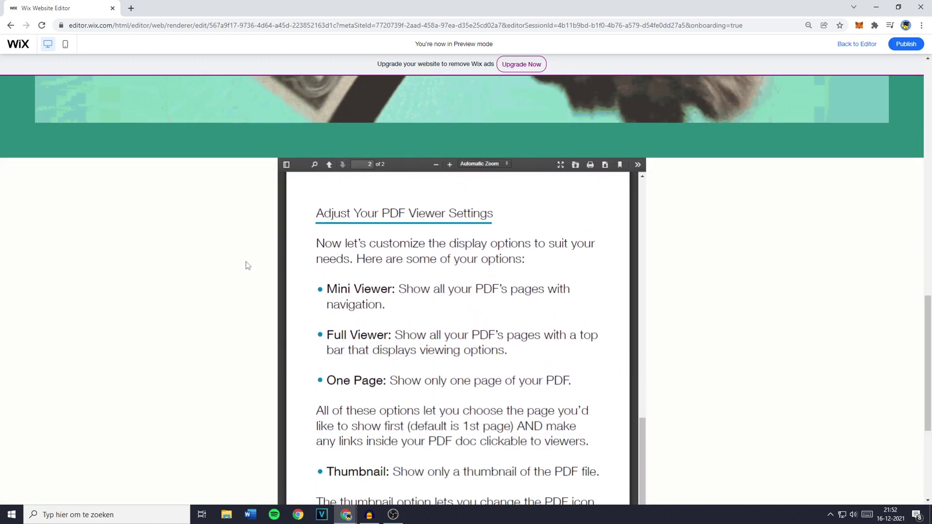
{"action": "scroll", "coordinate": [246, 264], "scroll_direction": "down", "scroll_amount": 3}
{"action": "scroll", "coordinate": [447, 241], "scroll_direction": "up", "scroll_amount": 7}
{"action": "scroll", "coordinate": [446, 242], "scroll_direction": "up", "scroll_amount": 8}
{"action": "scroll", "coordinate": [211, 270], "scroll_direction": "down", "scroll_amount": 5}
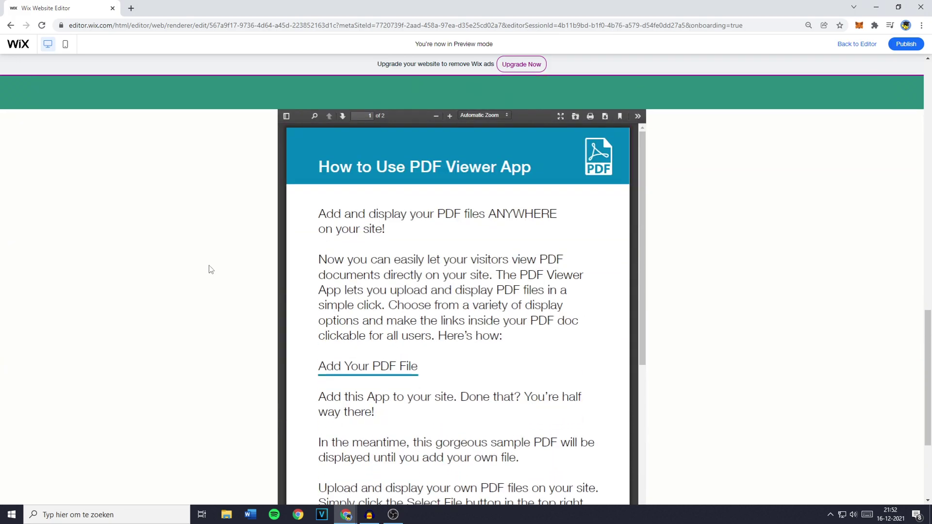
- Flip between PDF pages 1 and 2, then view full screen and exit with Esc
{"action": "left_click", "coordinate": [342, 117]}
{"action": "left_click", "coordinate": [327, 117]}
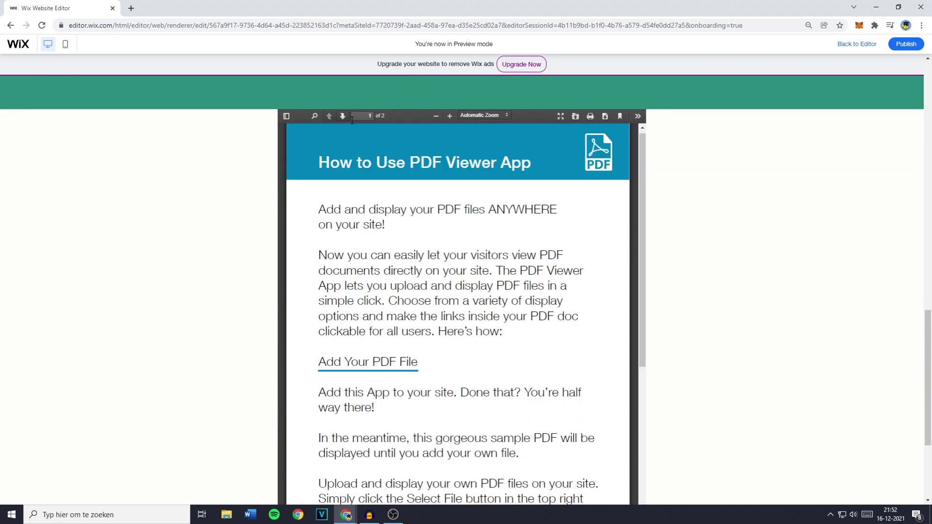
{"action": "left_click", "coordinate": [560, 115]}
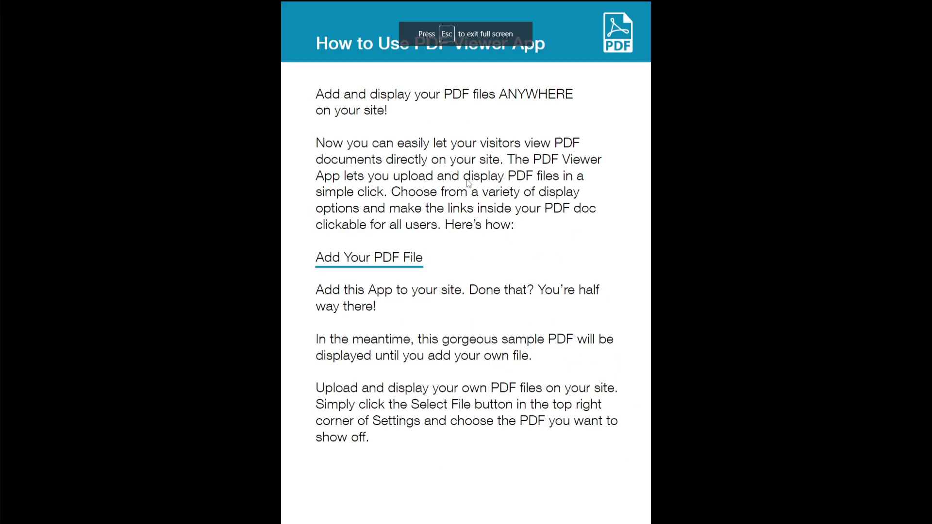
{"action": "scroll", "coordinate": [428, 188], "scroll_direction": "down", "scroll_amount": 1}
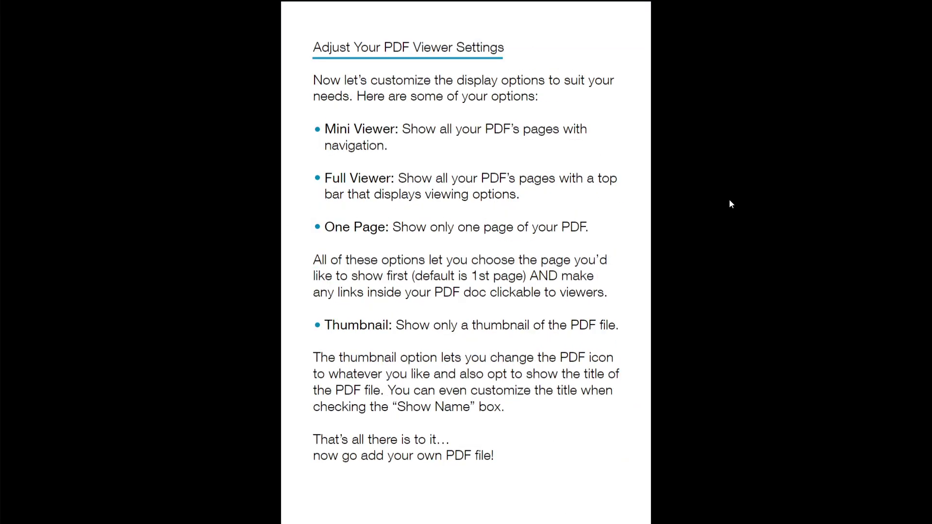
{"action": "key", "text": "Escape"}
{"action": "scroll", "coordinate": [729, 200], "scroll_direction": "down", "scroll_amount": 15}
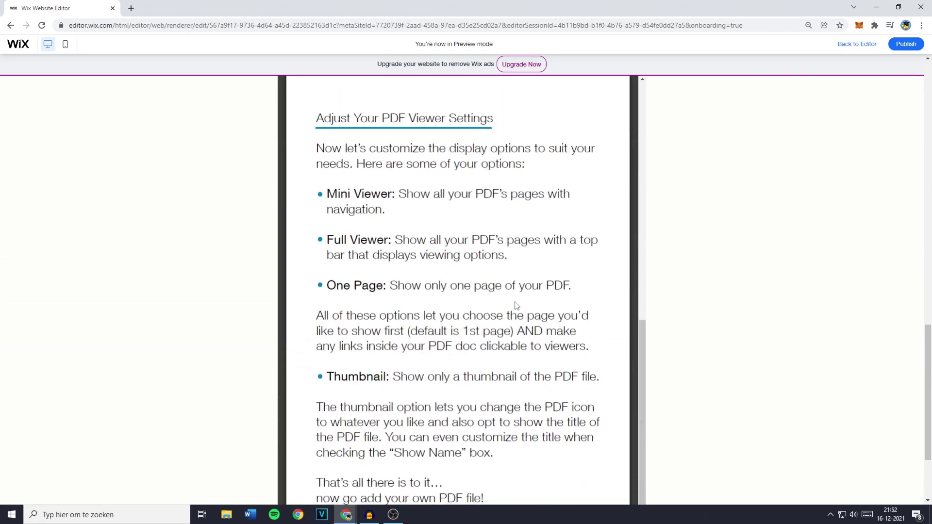
{"action": "scroll", "coordinate": [609, 225], "scroll_direction": "up", "scroll_amount": 6}
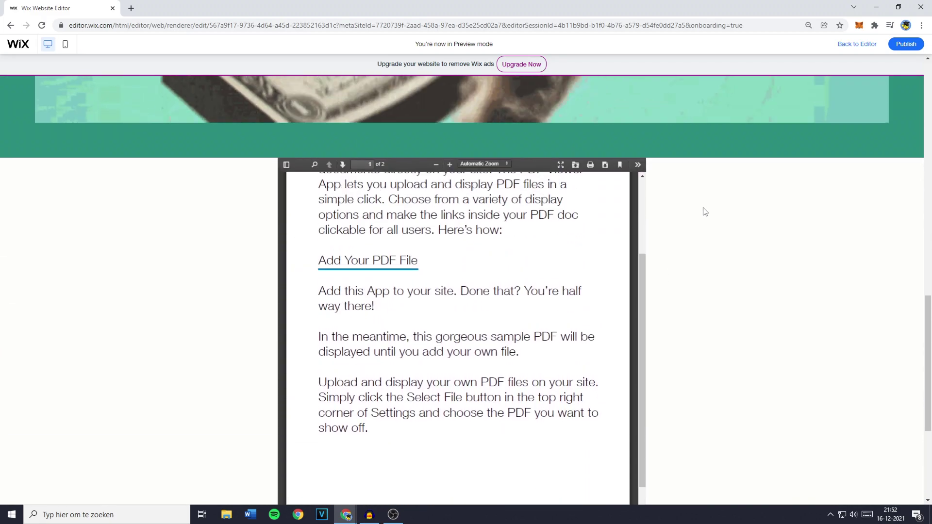